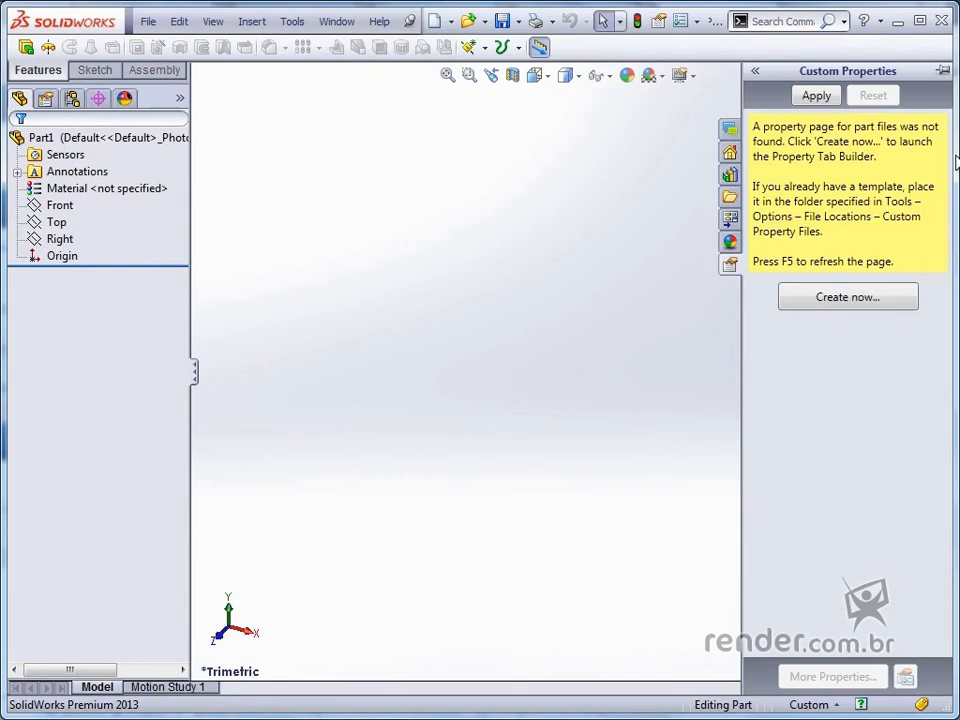
Pin the Custom Properties pane open and look at the part's configuration-specific file properties without changing them.
left_click(942, 70)
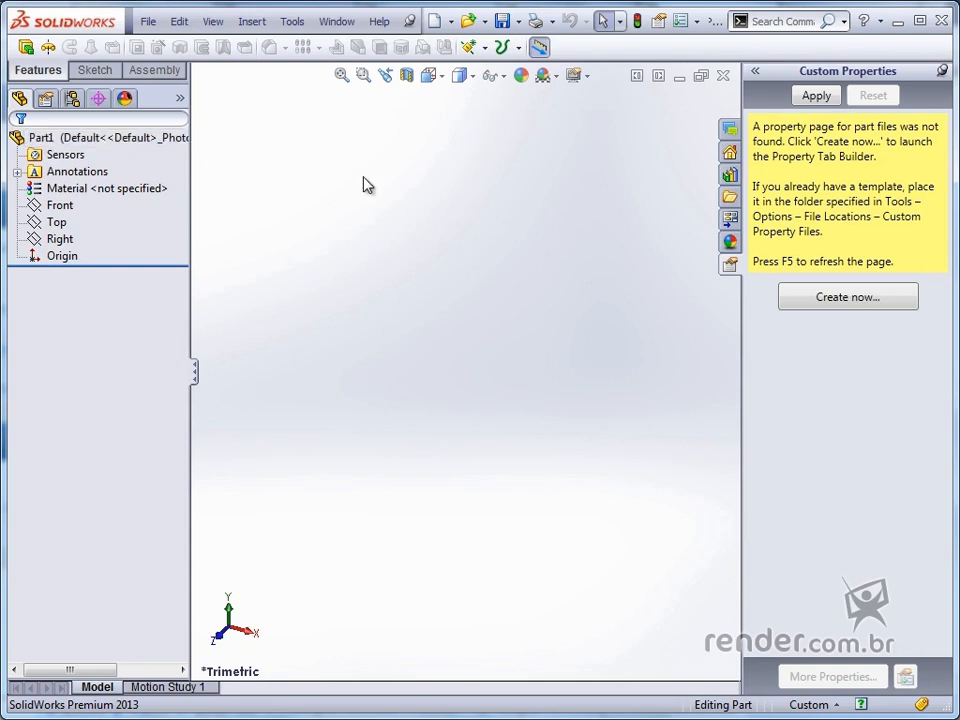
left_click(148, 21)
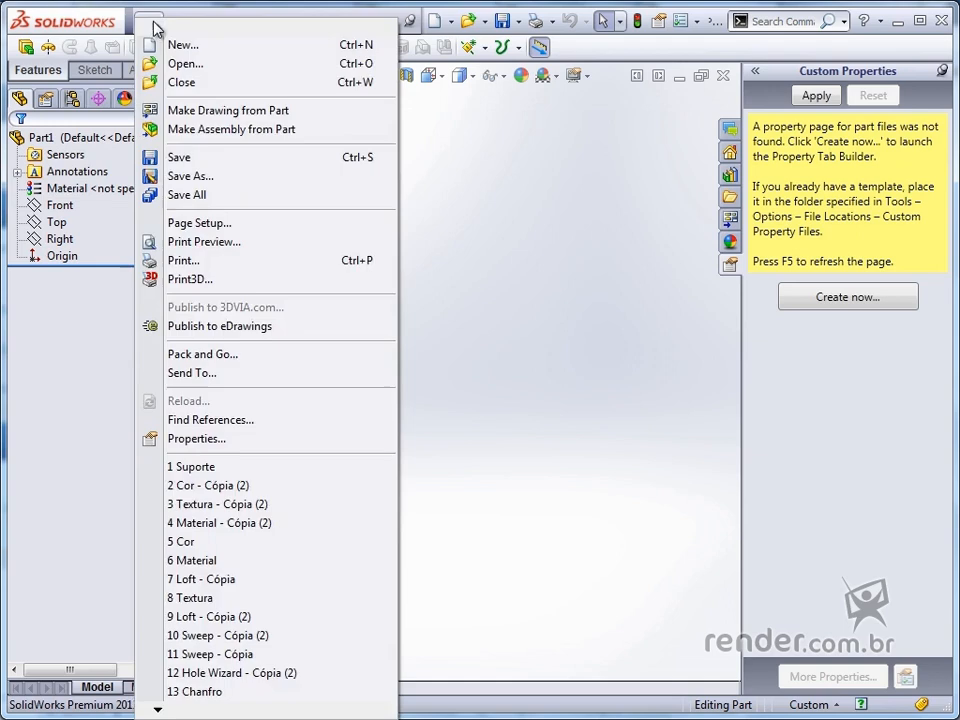
left_click(219, 439)
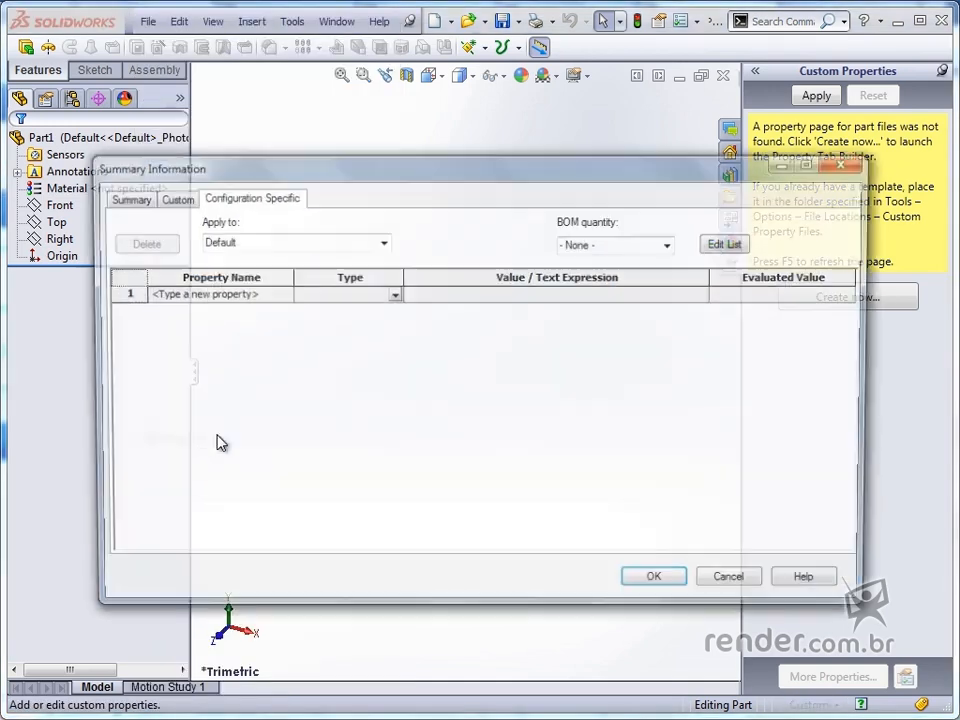
left_click(737, 586)
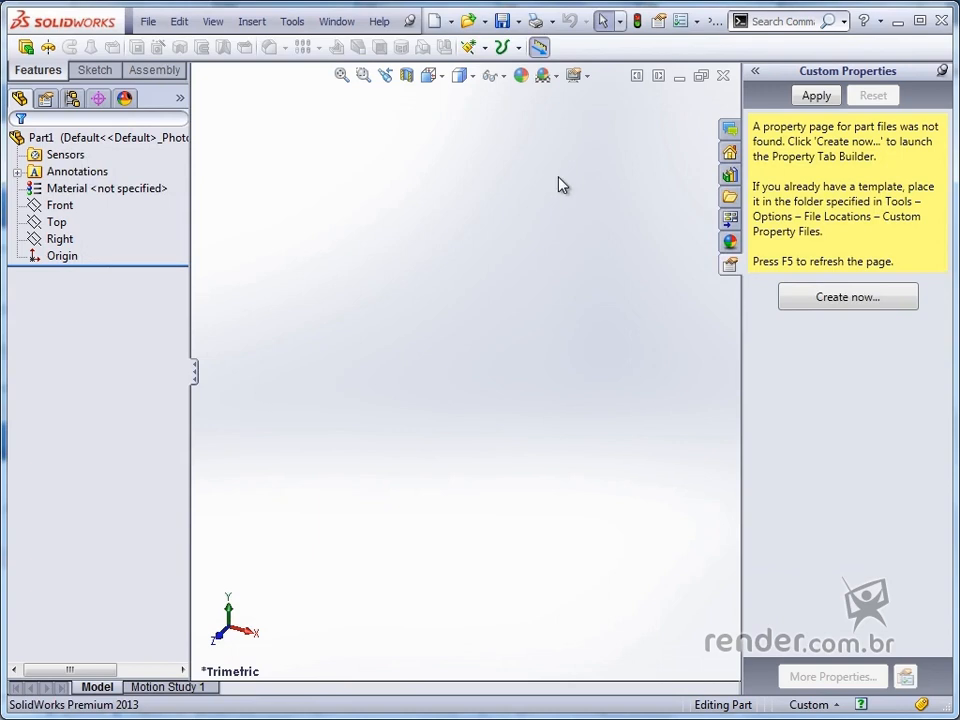
Start a new property page template in the Property Tab Builder with the message "SolidWorks 2013", keeping its type as Part.
left_click(852, 305)
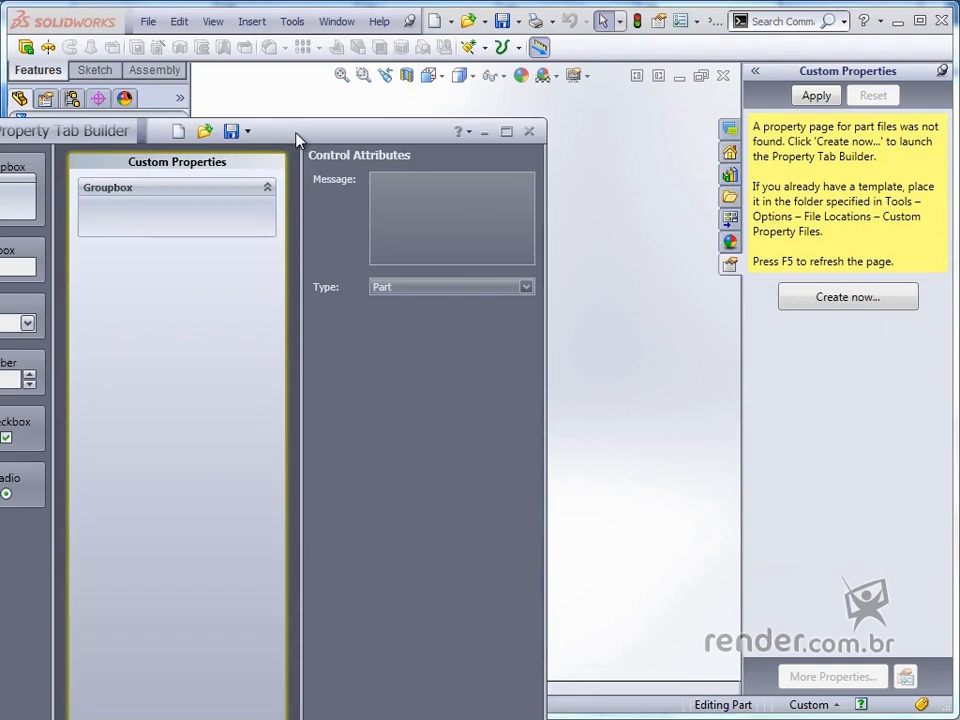
left_click_drag(296, 135, 494, 87)
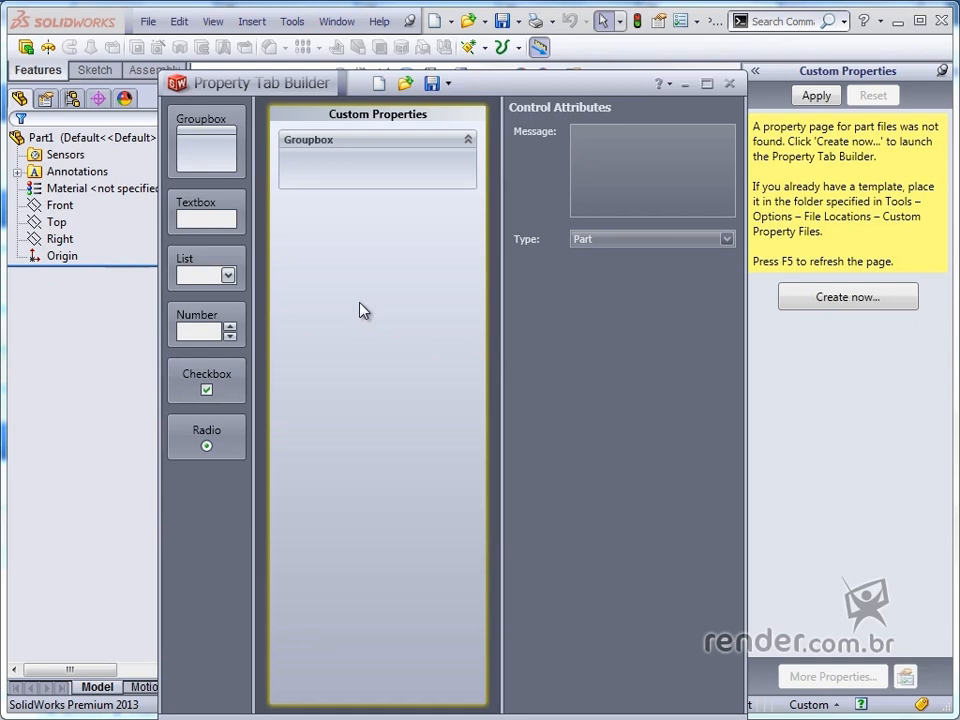
left_click(602, 143)
type("Sol")
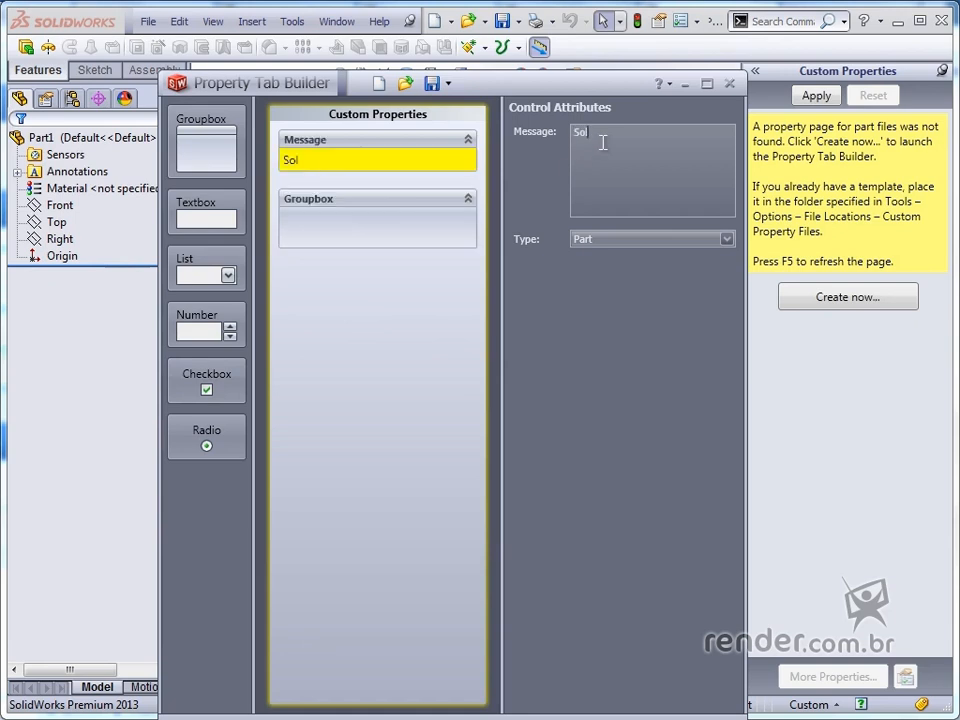
type("idWorks 2013")
left_click(604, 241)
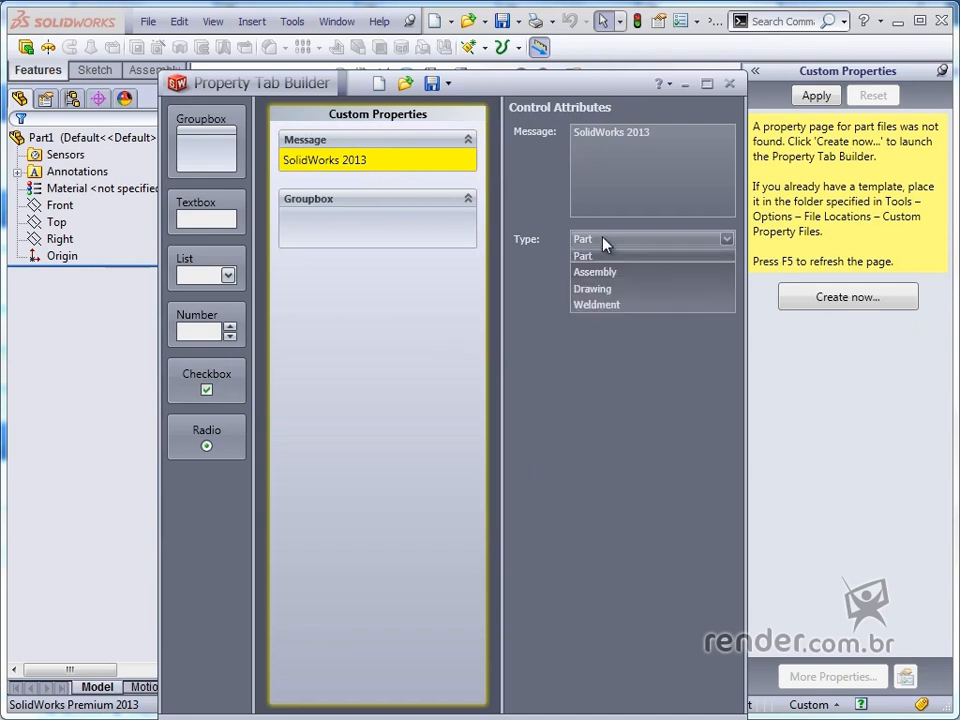
left_click(604, 241)
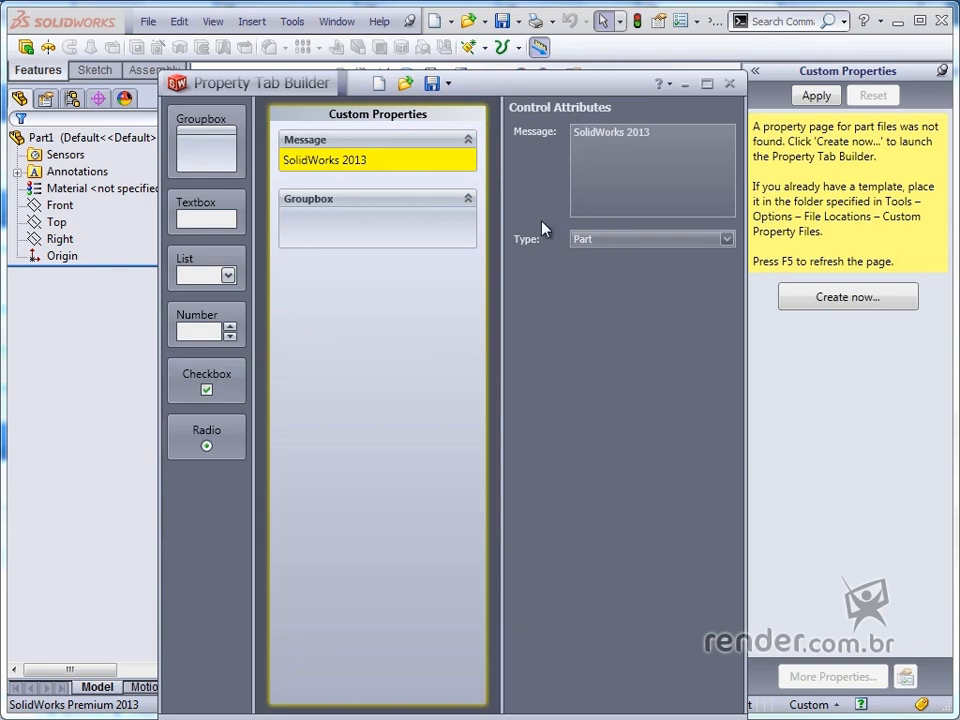
Caption the template's groupbox "Informações da BOM".
left_click(355, 203)
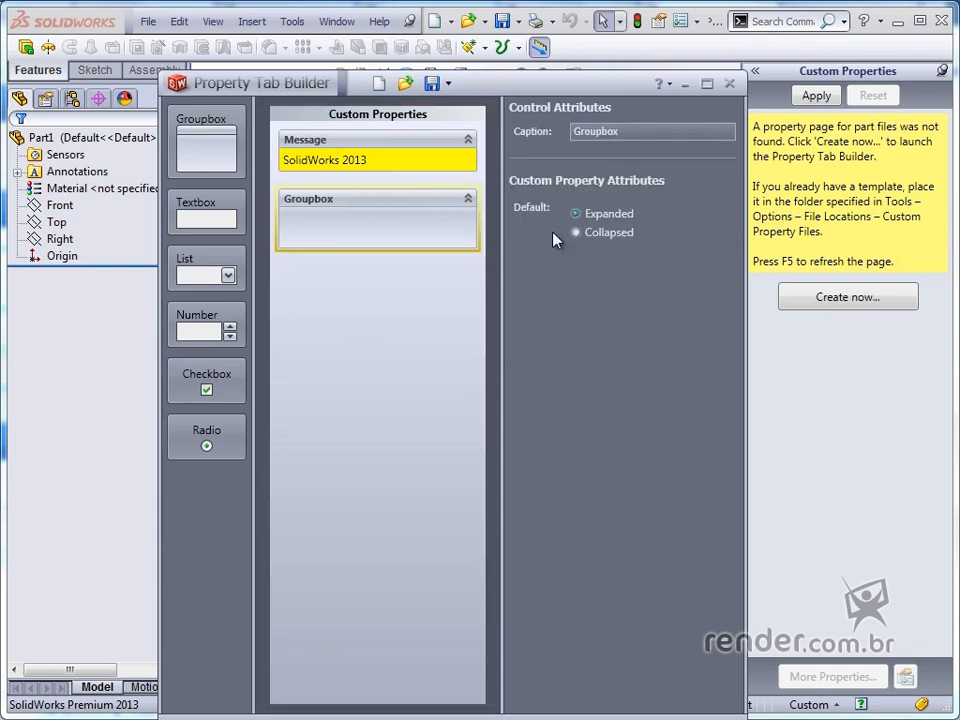
double_click(662, 131)
type("Informações da BOM")
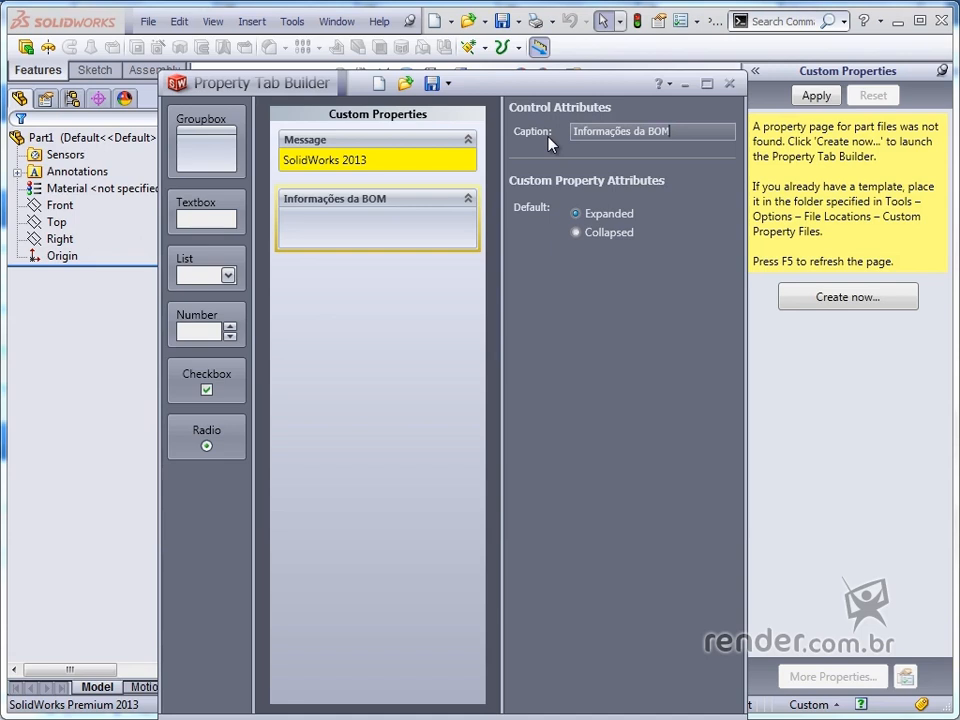
left_click(379, 311)
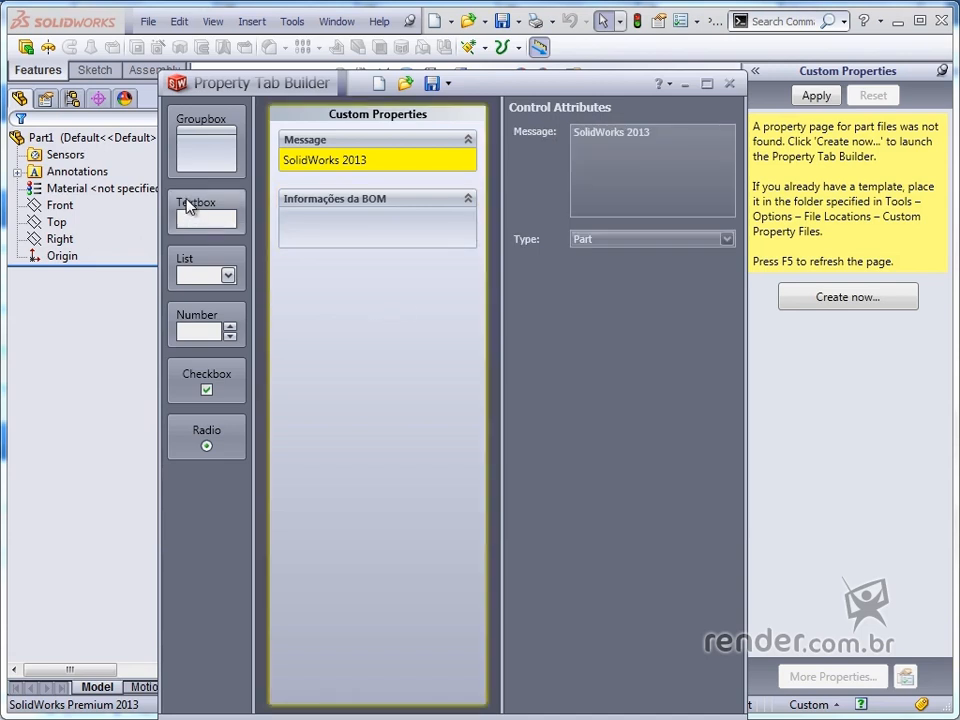
Add a textbox inside the "Informações da BOM" group and caption it "Descrição".
left_click_drag(188, 206, 364, 228)
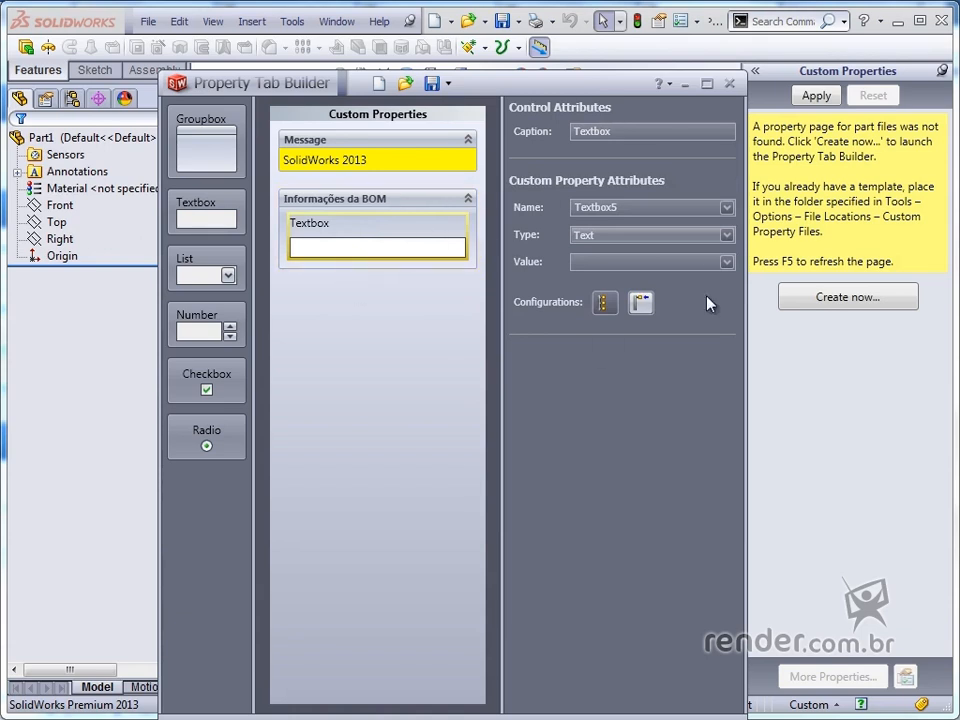
left_click_drag(623, 131, 551, 137)
type("Descrição")
Link the textbox to the Descrição property, keeping the Text type and an empty value, and switch its Configurations option.
left_click(728, 207)
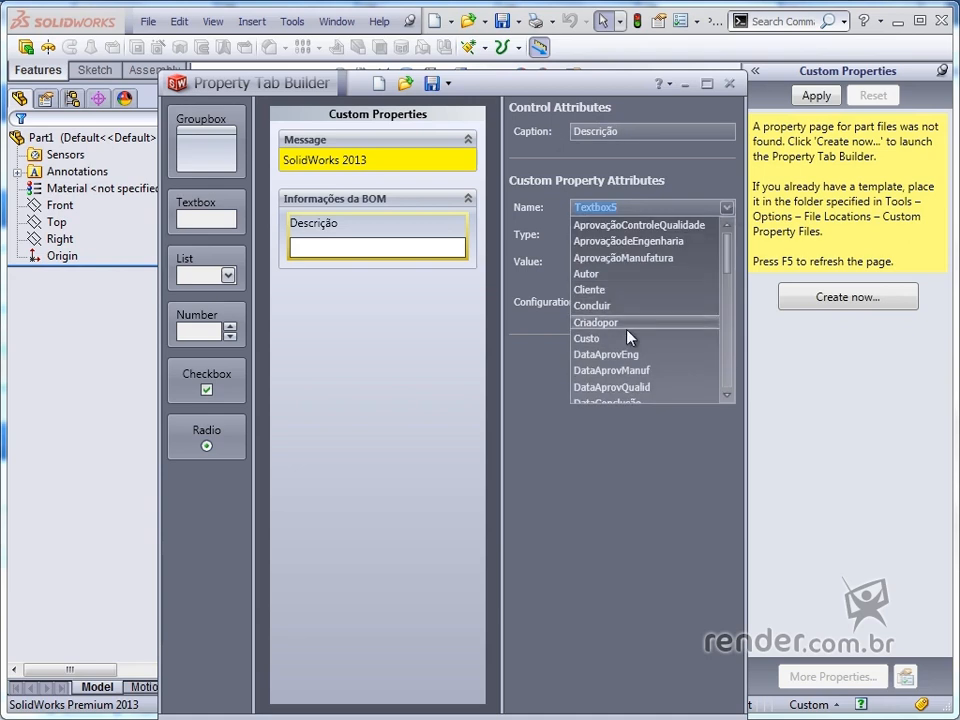
scroll(609, 340, "down", 3)
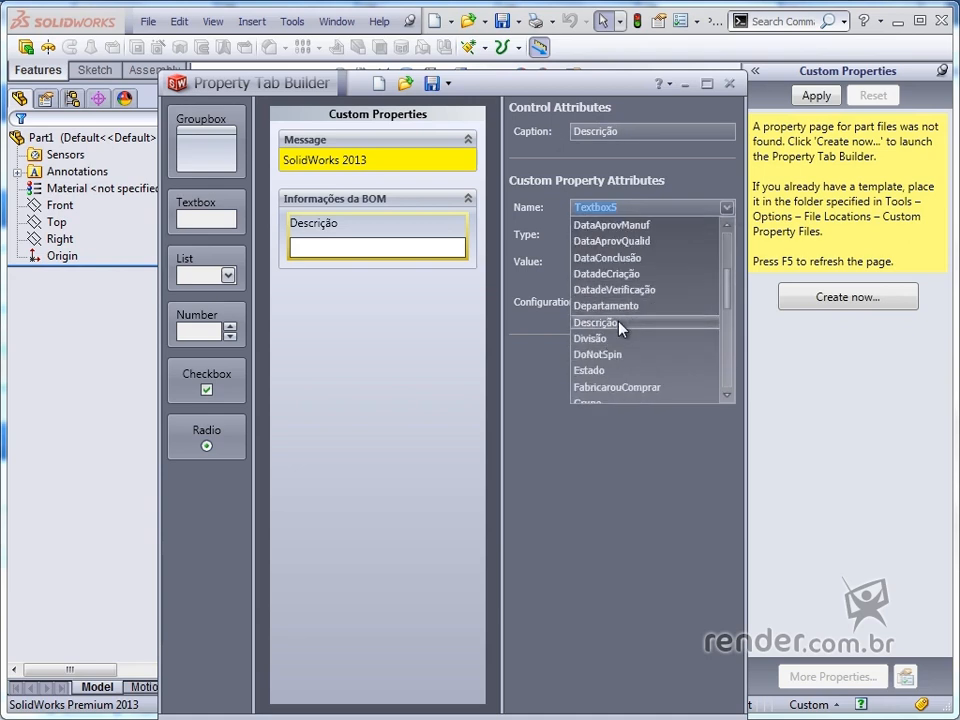
left_click(616, 323)
left_click(728, 235)
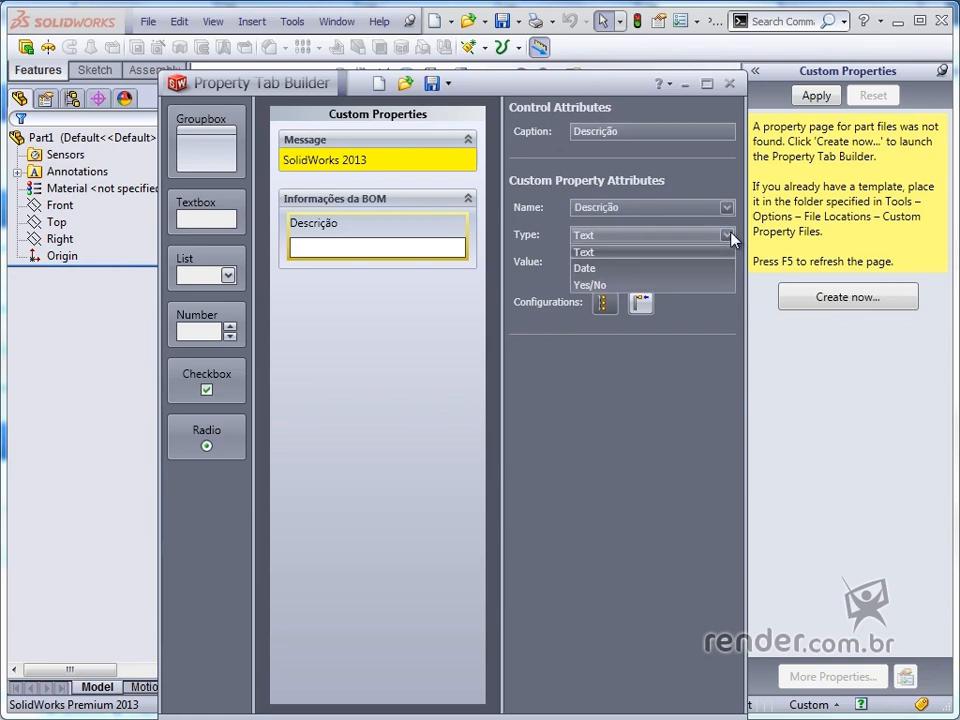
left_click(730, 237)
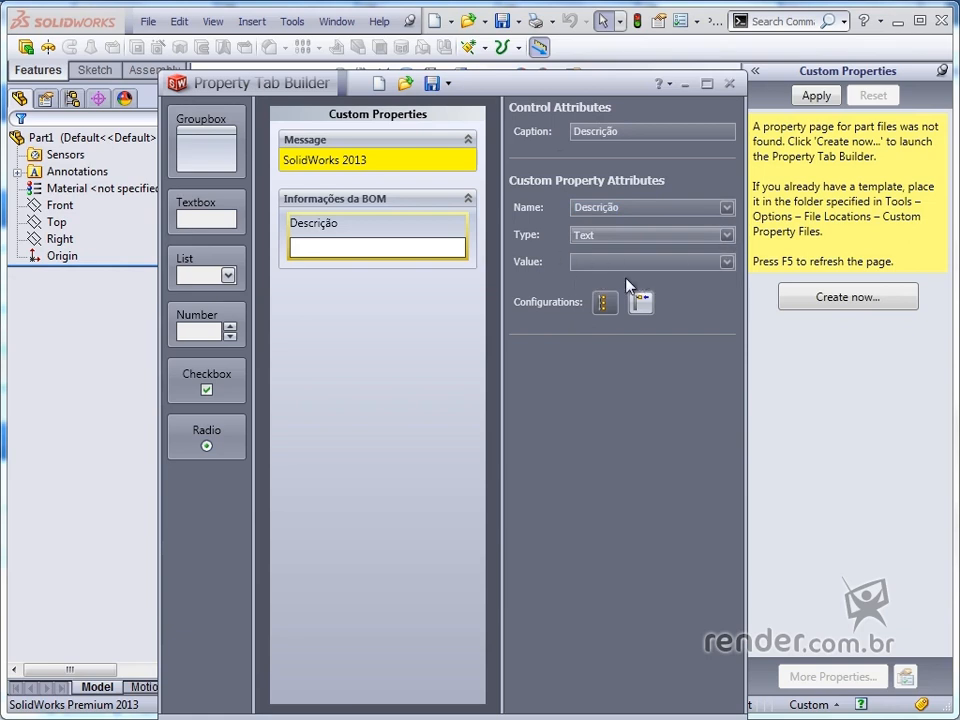
left_click(727, 262)
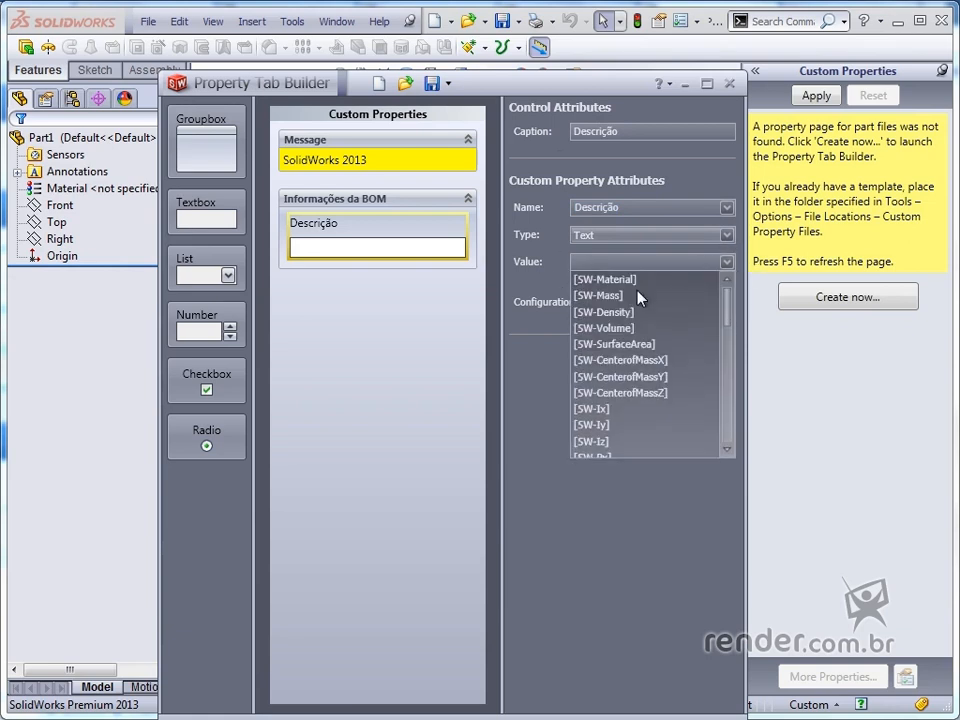
left_click(627, 486)
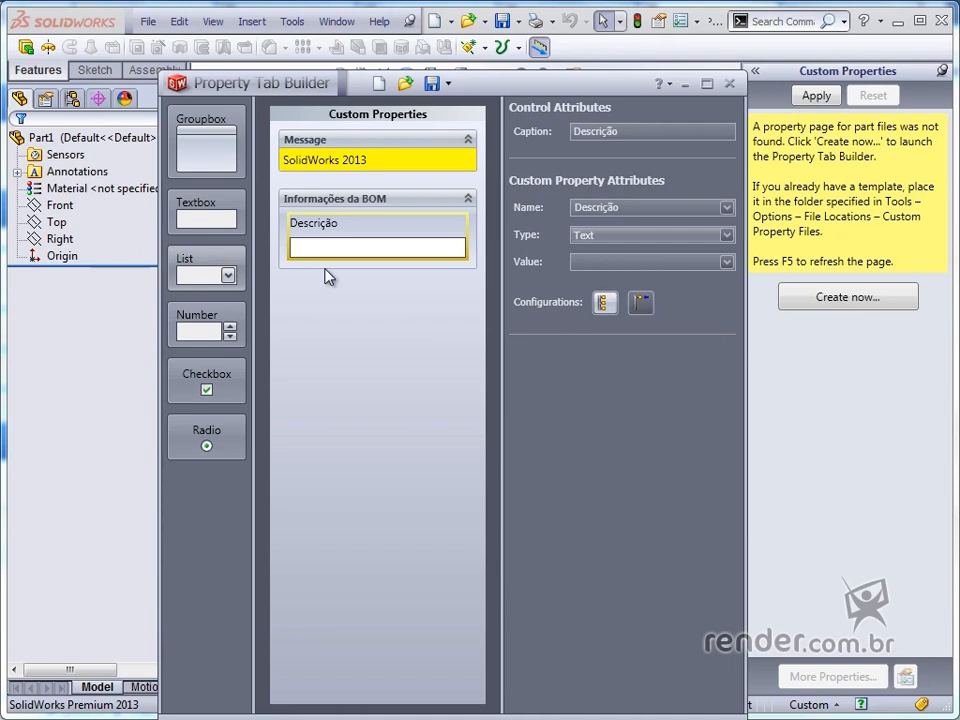
Add a list control below the Descrição textbox, caption it "Material" and link it to the Material property.
left_click_drag(203, 263, 345, 311)
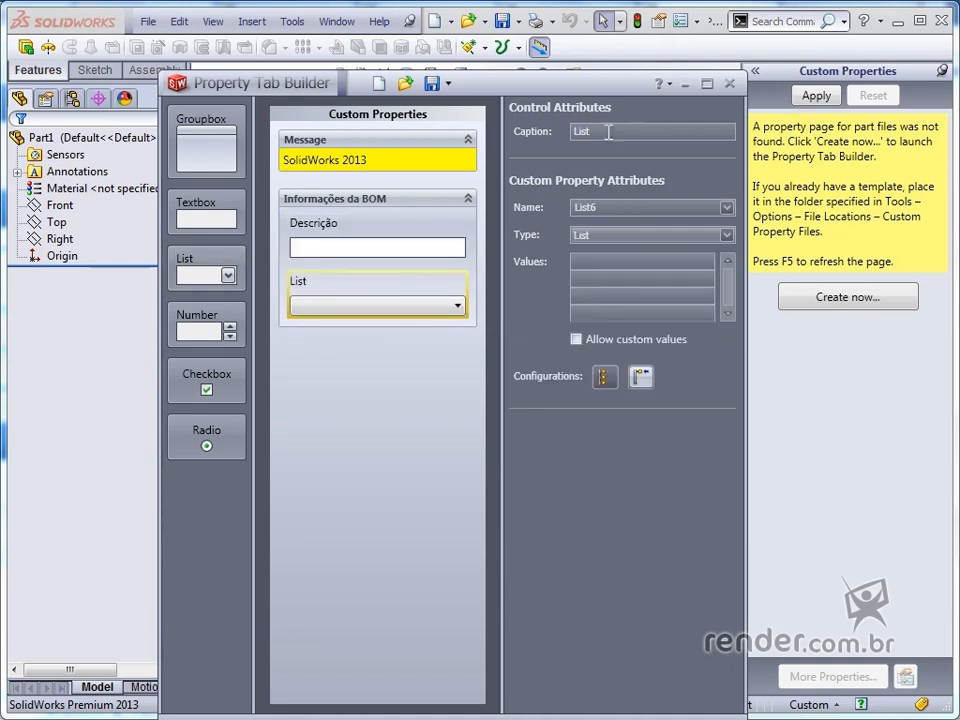
left_click_drag(608, 132, 532, 138)
type("Material")
left_click(727, 207)
scroll(647, 310, "down", 5)
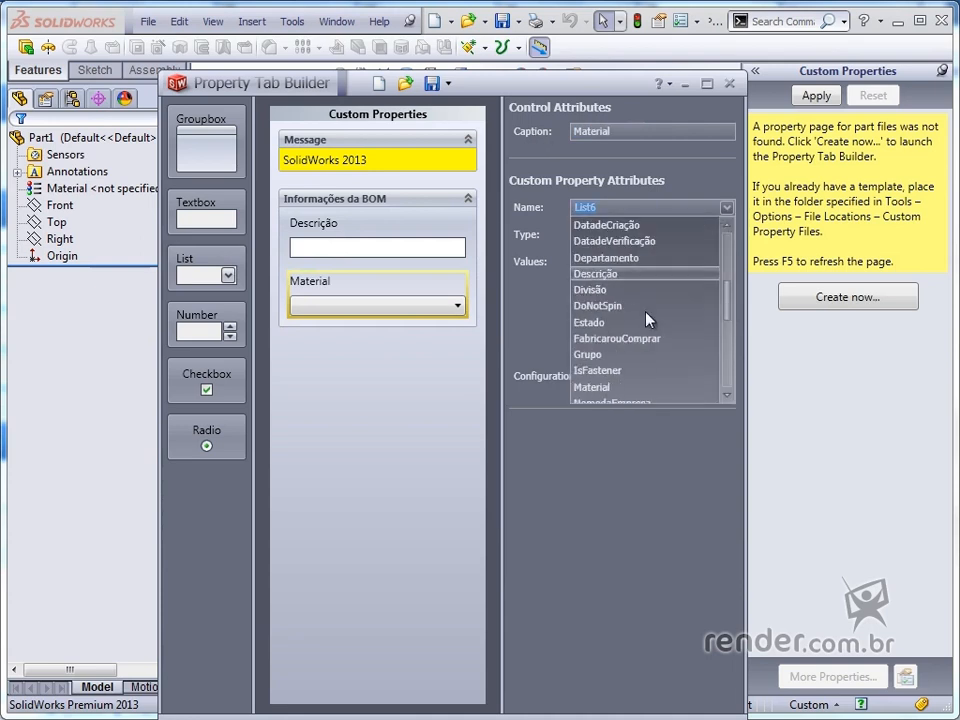
left_click(624, 291)
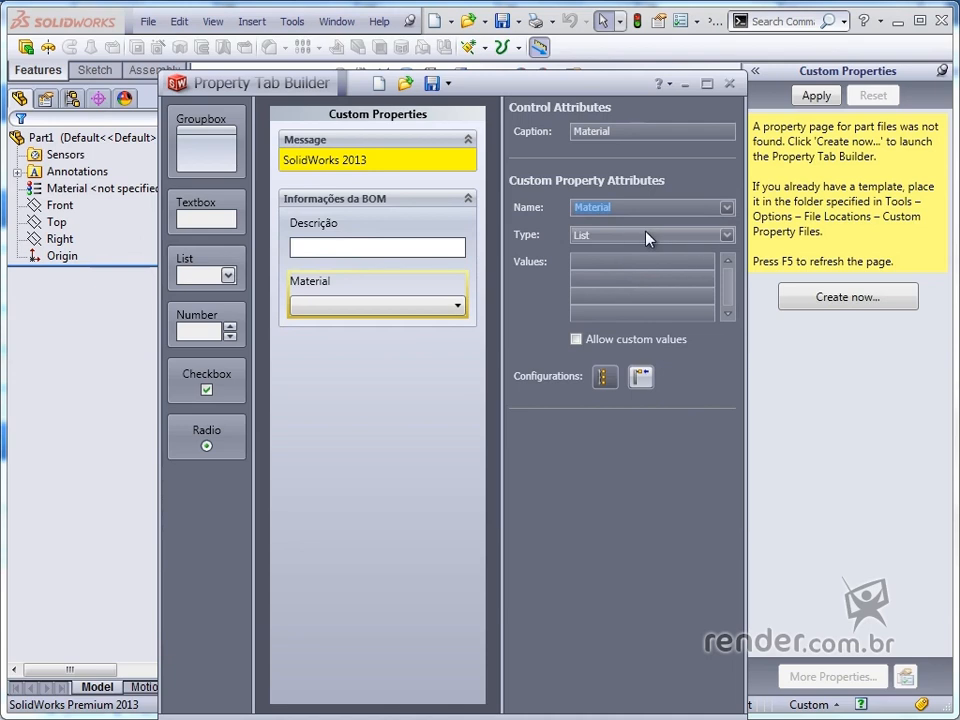
Give the Material list the values Aço, Alumínio, Cobre and Zinco, and switch its Configurations option.
left_click(636, 260)
type("Aco")
left_click(589, 280)
type("Alumínio")
key("Return")
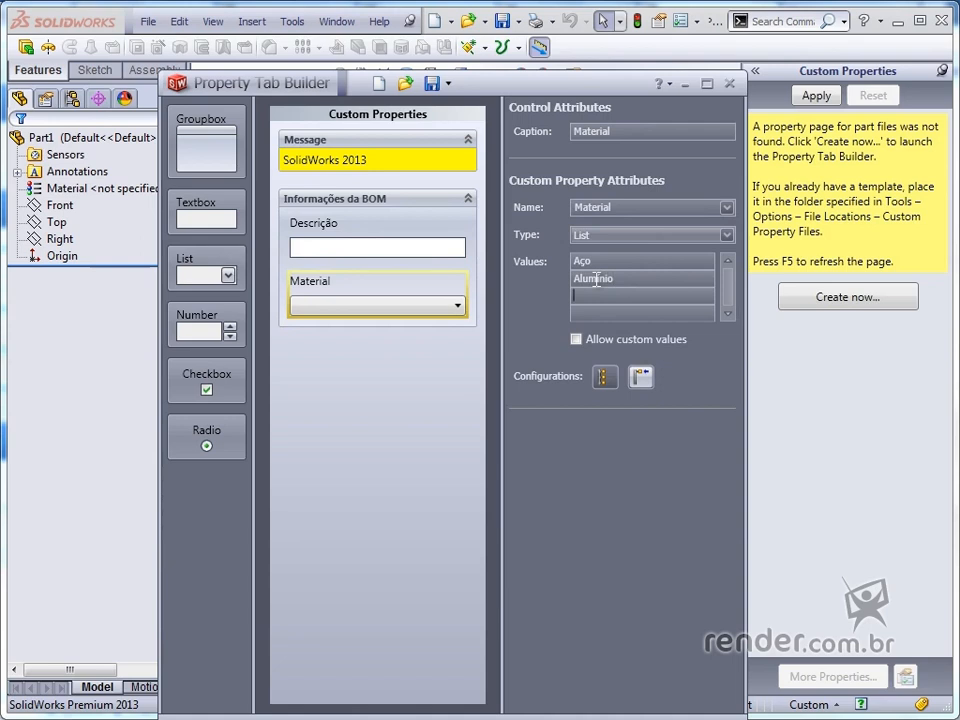
type("Cobre")
key("Return")
type("Zinco")
left_click(605, 378)
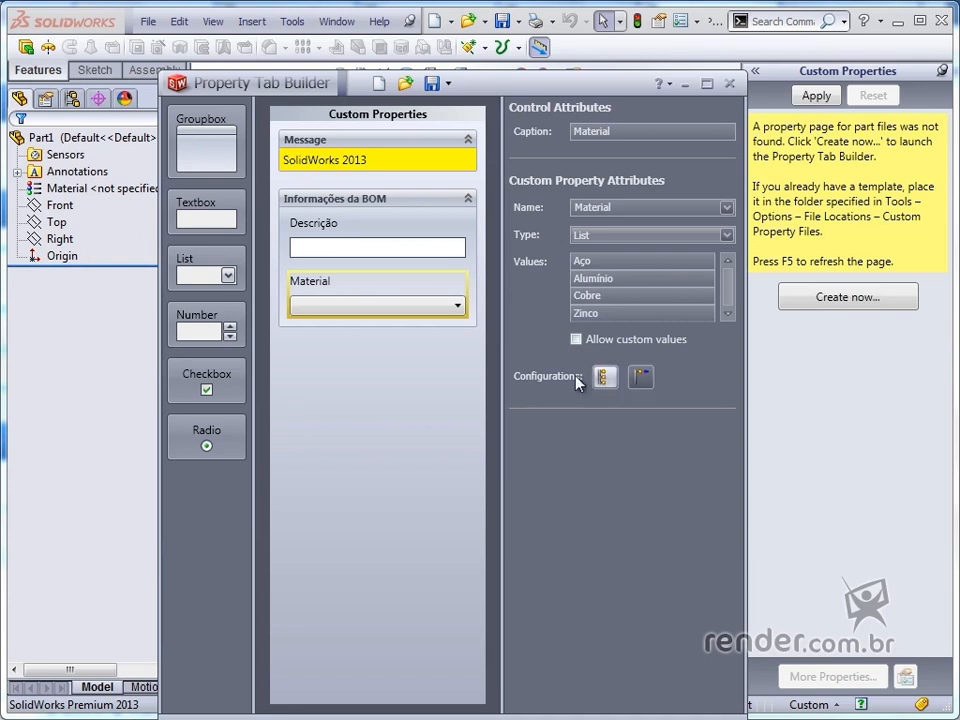
Save the part properties template as "propriedades personalizadas" in the portuguese-brazilian folder and close the Property Tab Builder.
left_click(432, 84)
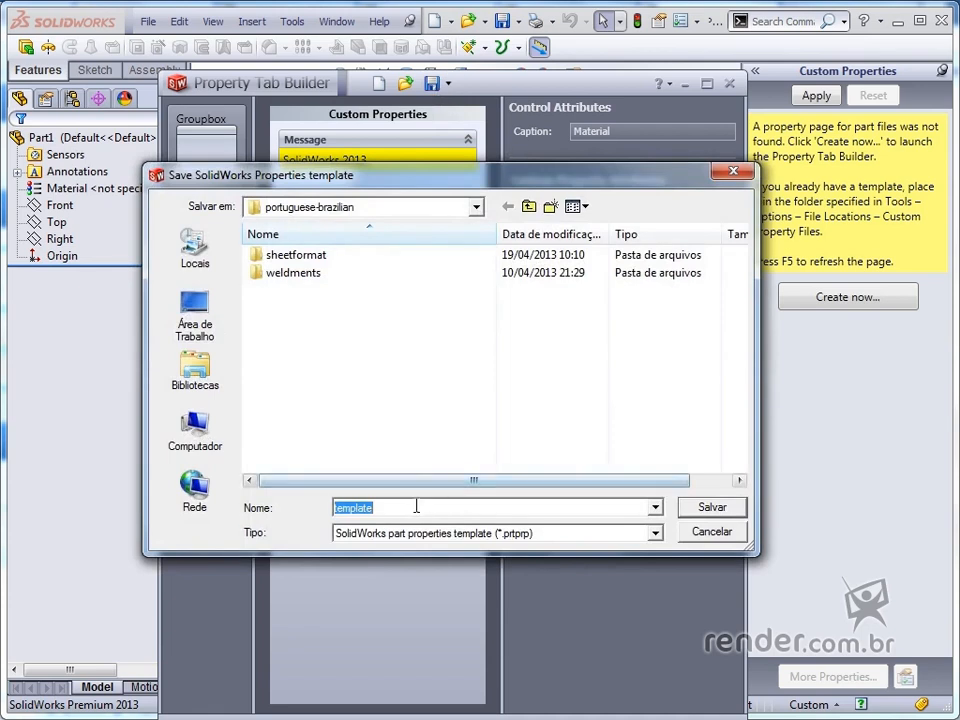
type("propriedades personalizadas")
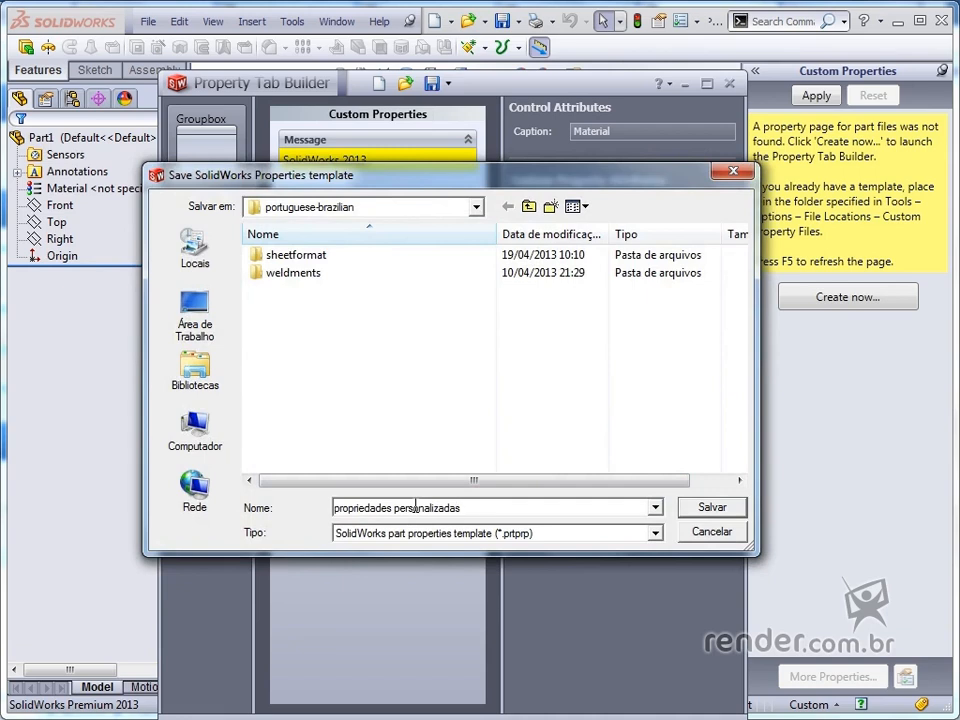
left_click(707, 508)
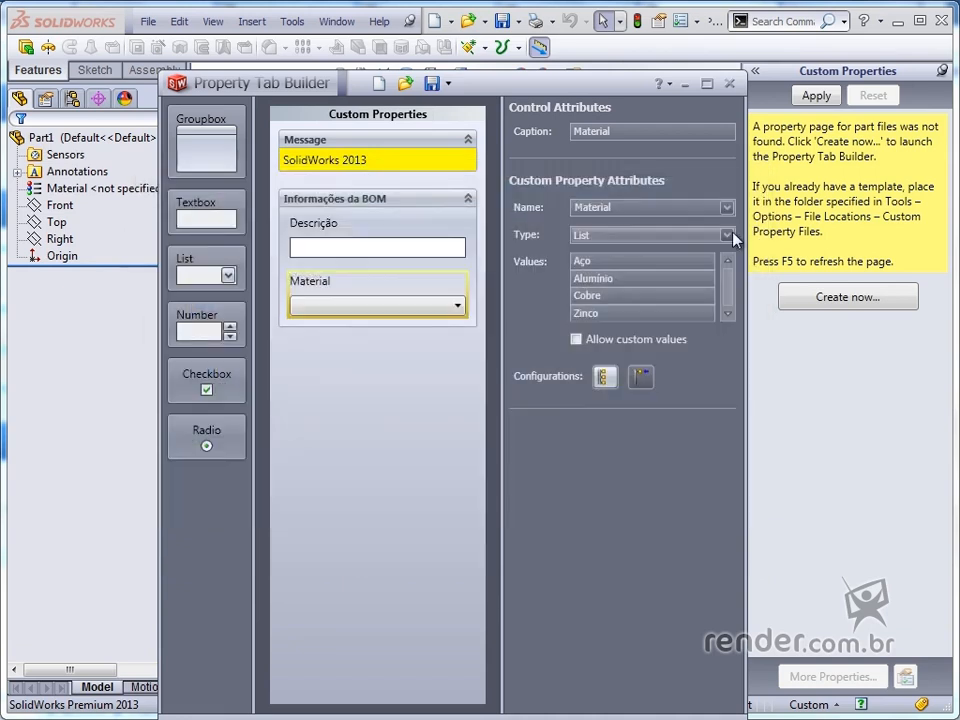
left_click(729, 83)
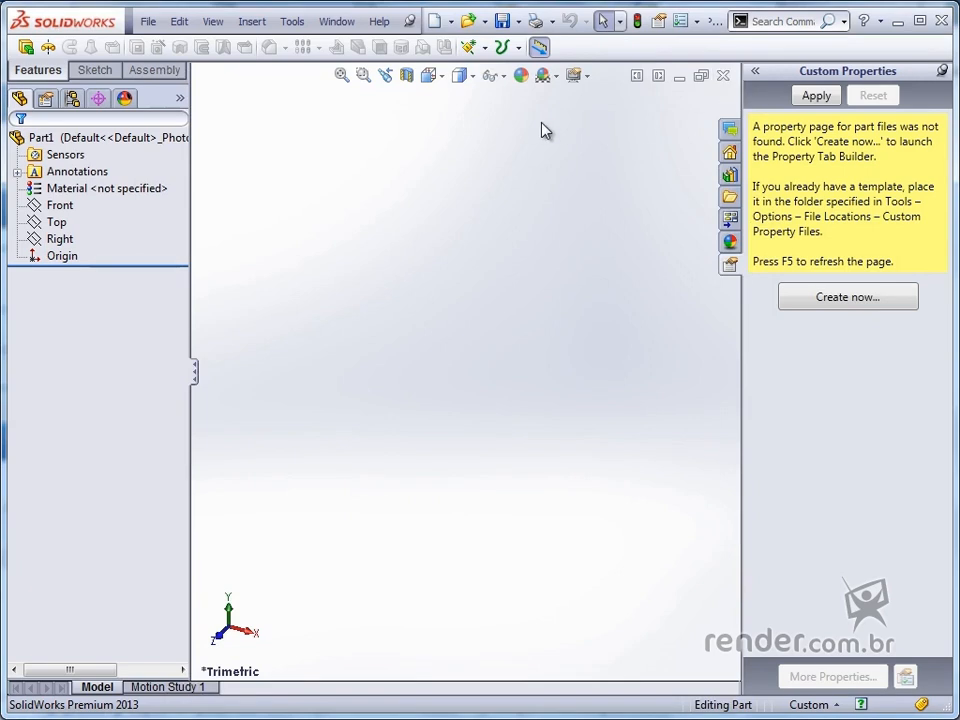
Check the folder set for Custom Property Files in the system options, and refresh the Custom Properties page.
left_click(292, 21)
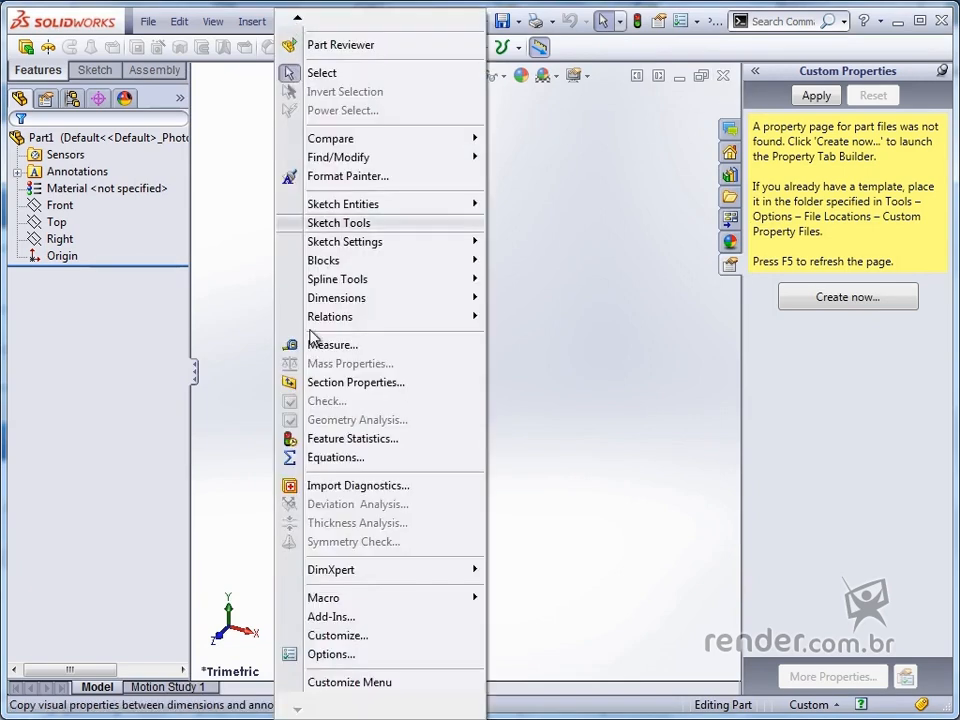
left_click(318, 653)
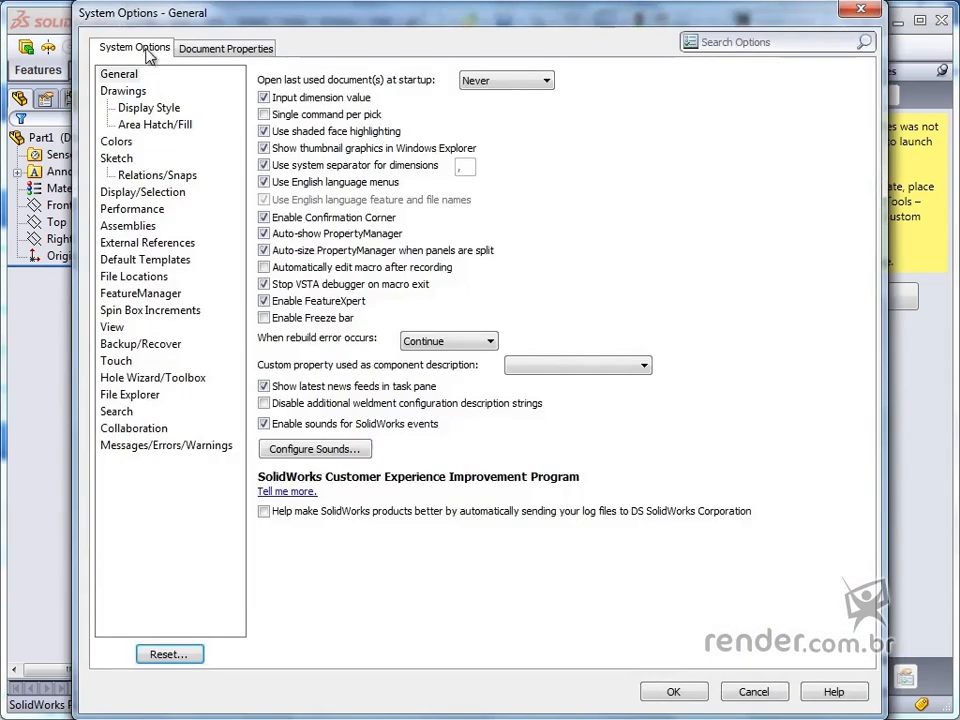
left_click(133, 276)
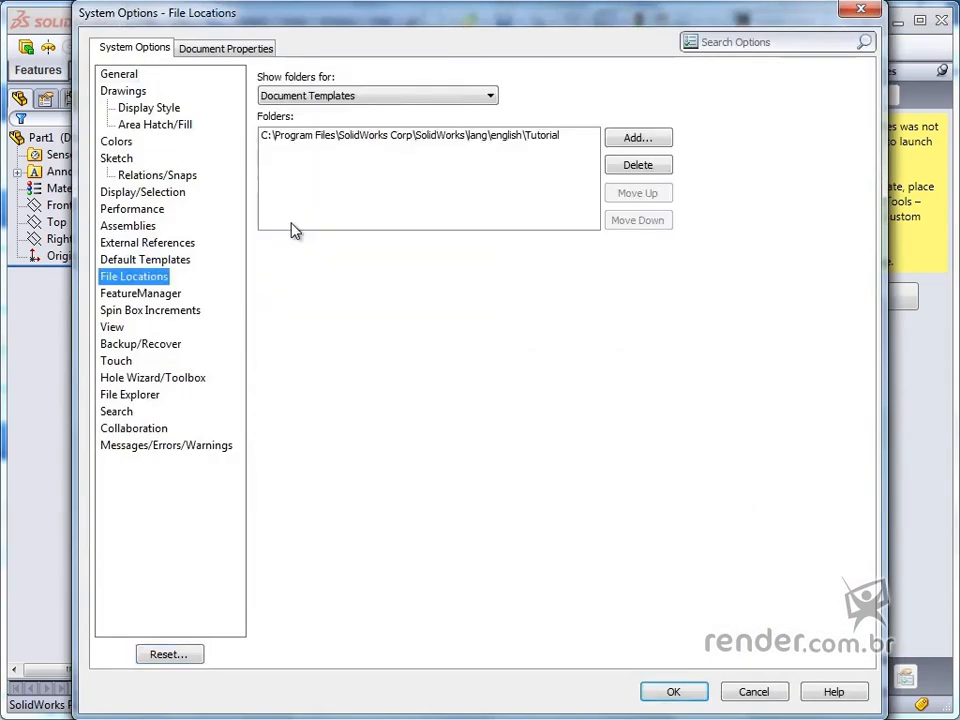
left_click(422, 96)
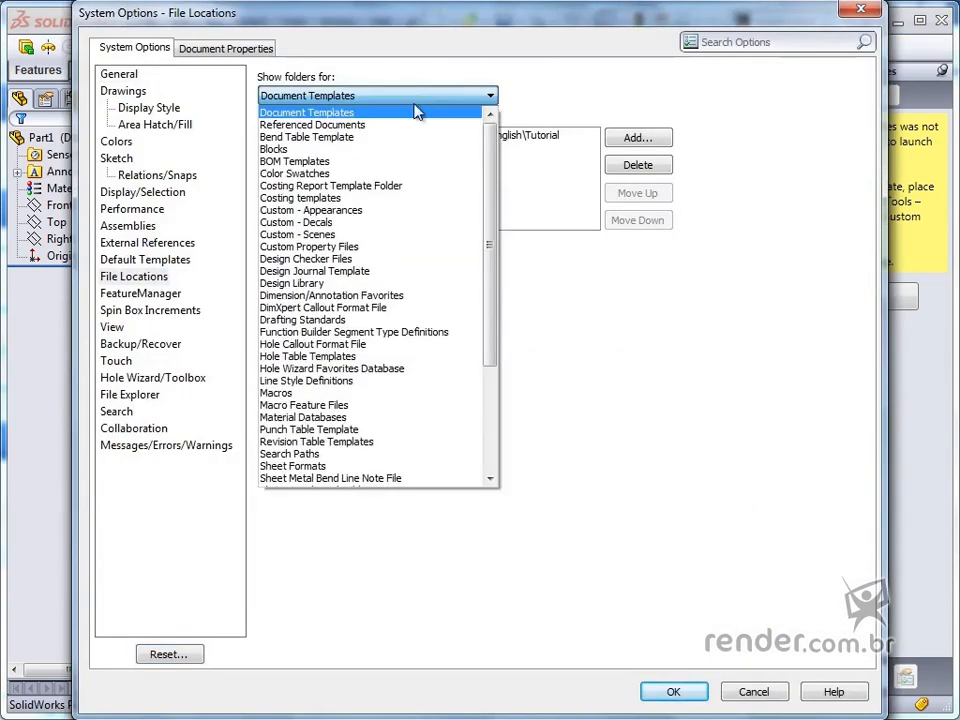
left_click(345, 247)
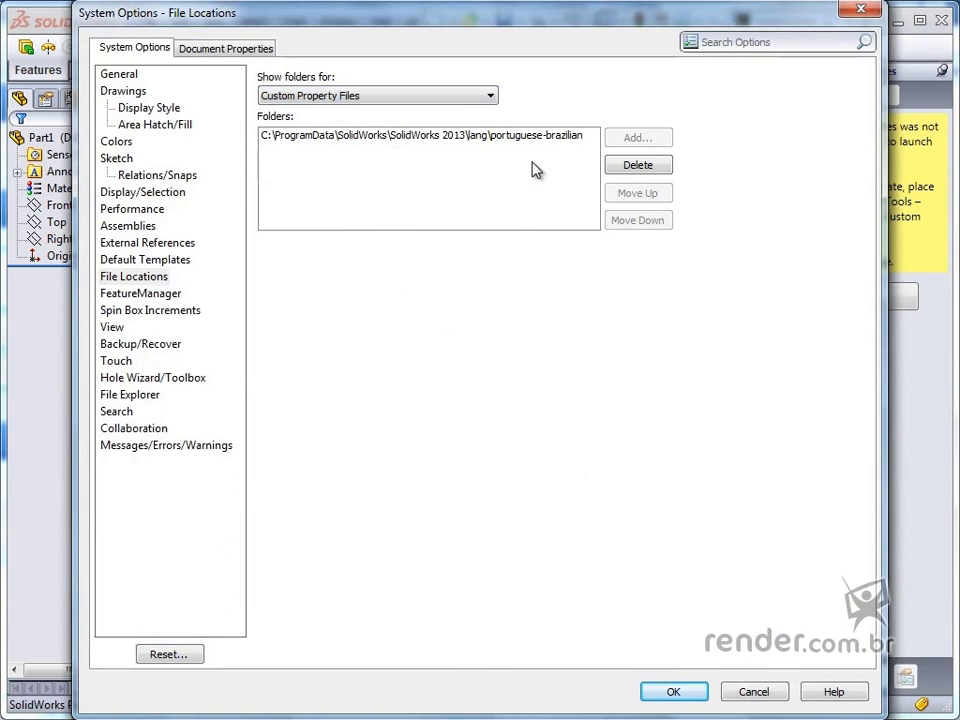
left_click(750, 690)
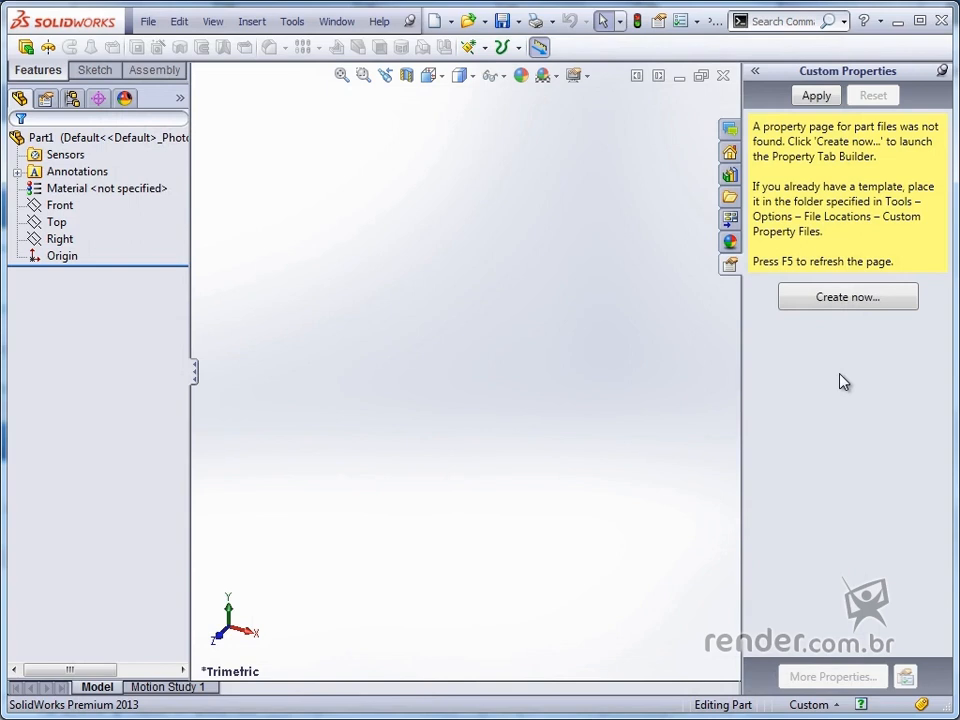
key("F5")
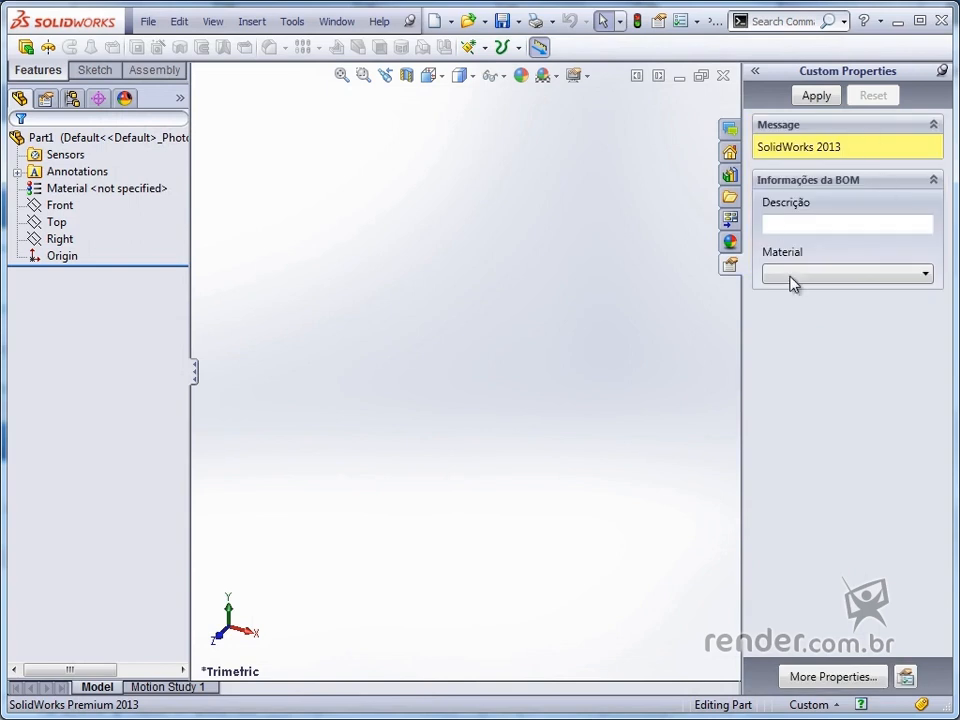
Open the part file Suporte from the A10 folder and assign it the propriedades personalizadas.prtprp property template.
left_click(466, 21)
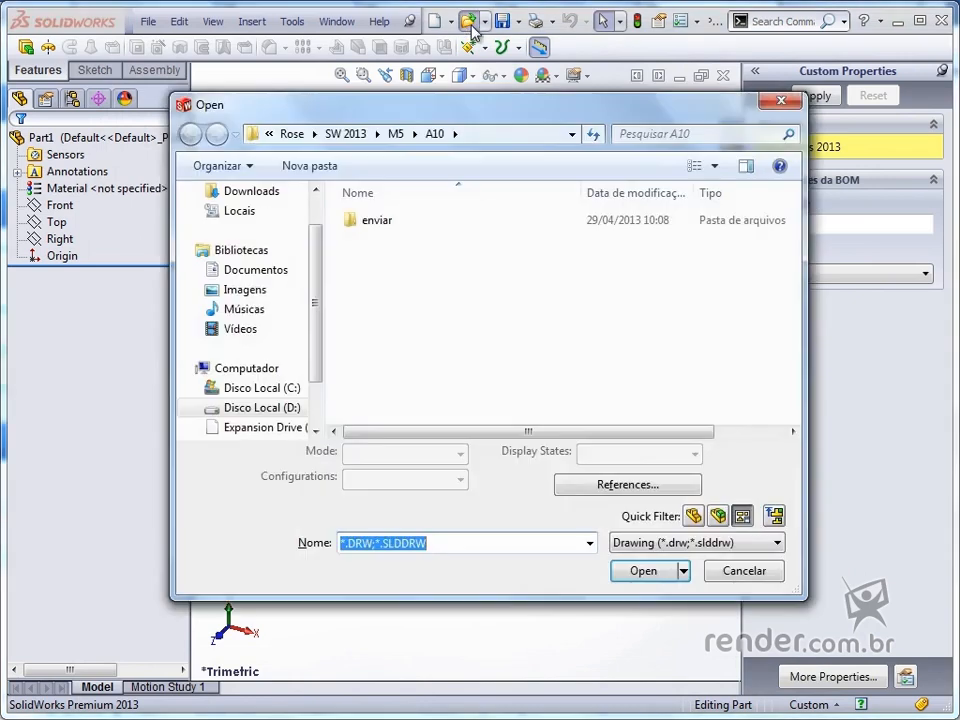
left_click(633, 543)
left_click(655, 116)
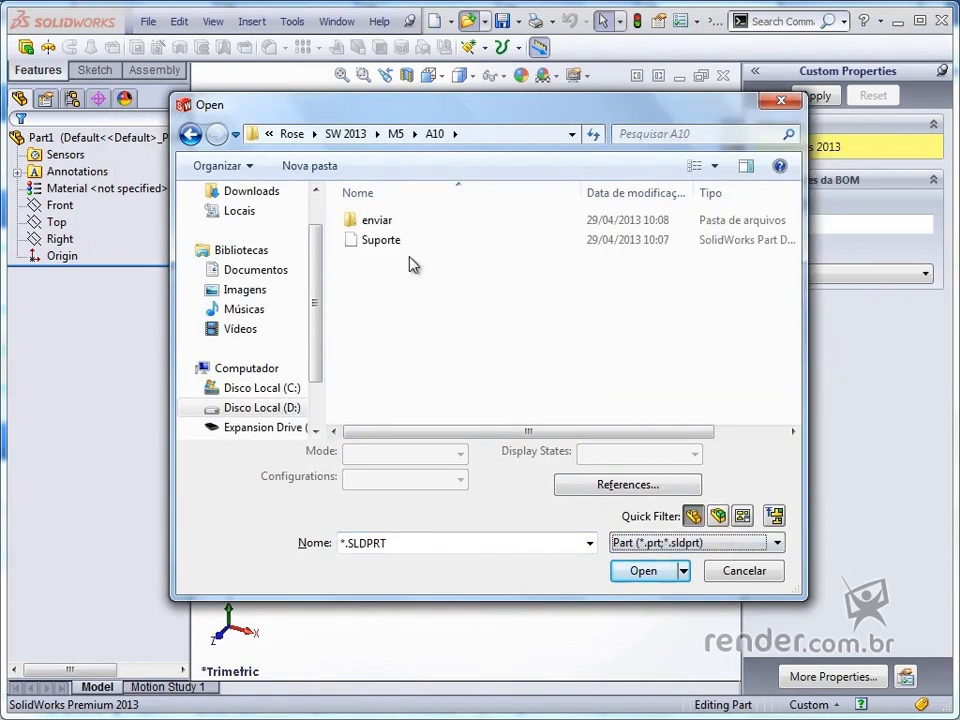
left_click(385, 240)
left_click(633, 576)
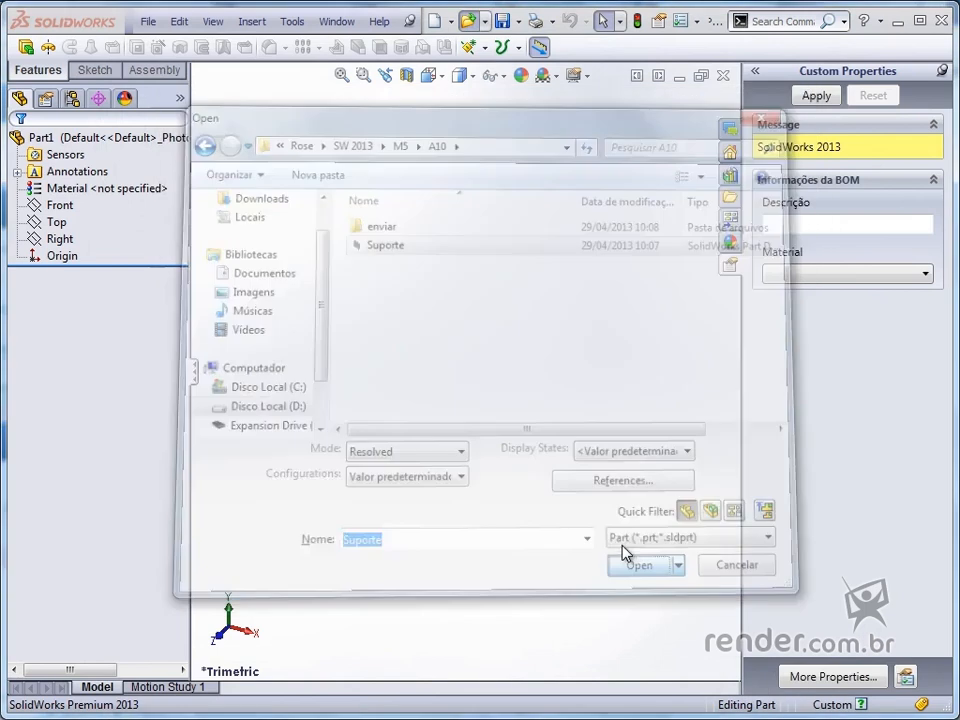
left_click(800, 256)
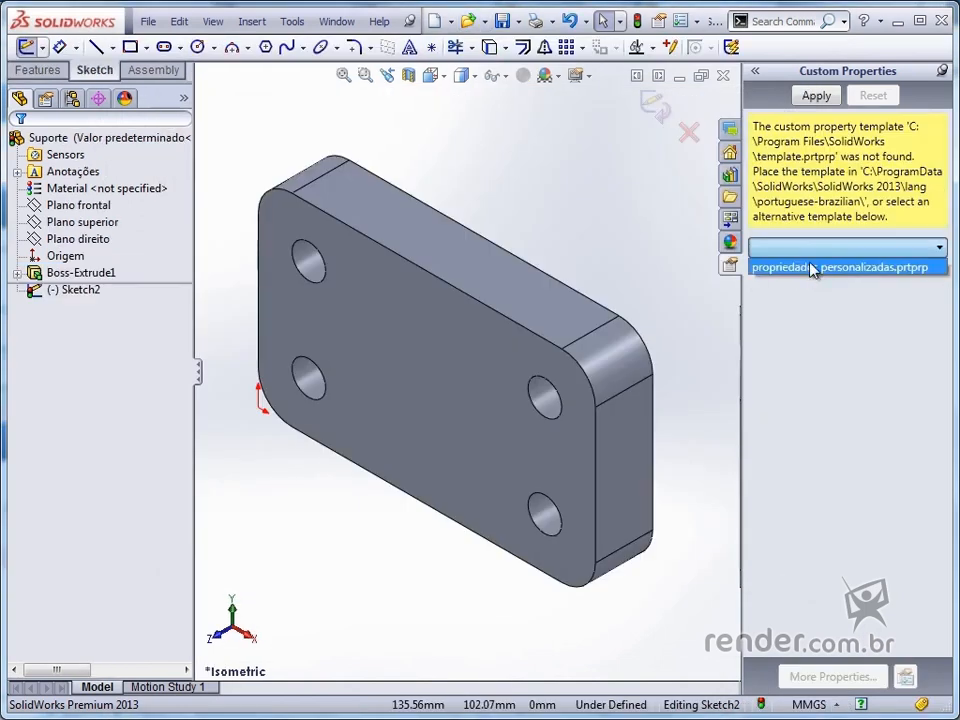
left_click(812, 267)
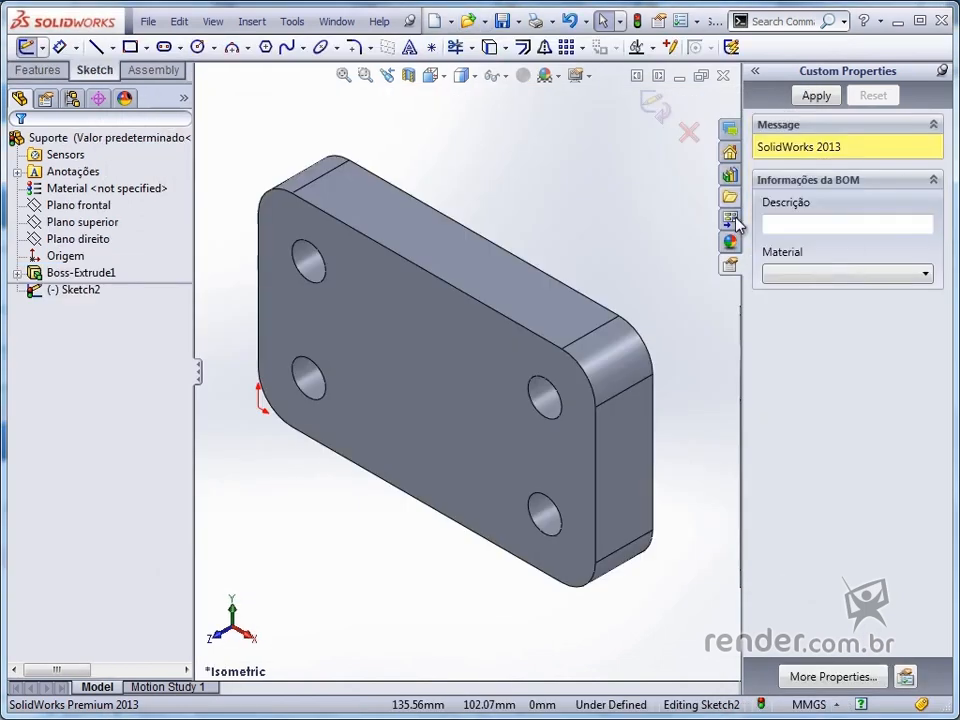
Set Descrição to "Suporte" and Material to Aço in the part's custom properties, apply them and save the part.
left_click(828, 223)
type("Suporte")
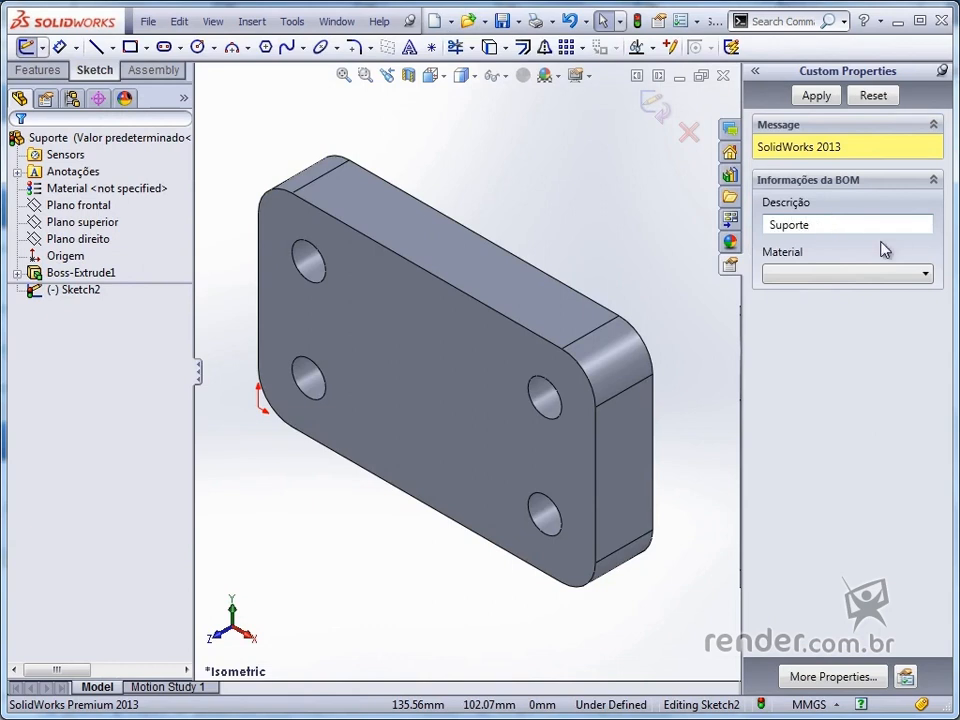
left_click(880, 274)
left_click(847, 291)
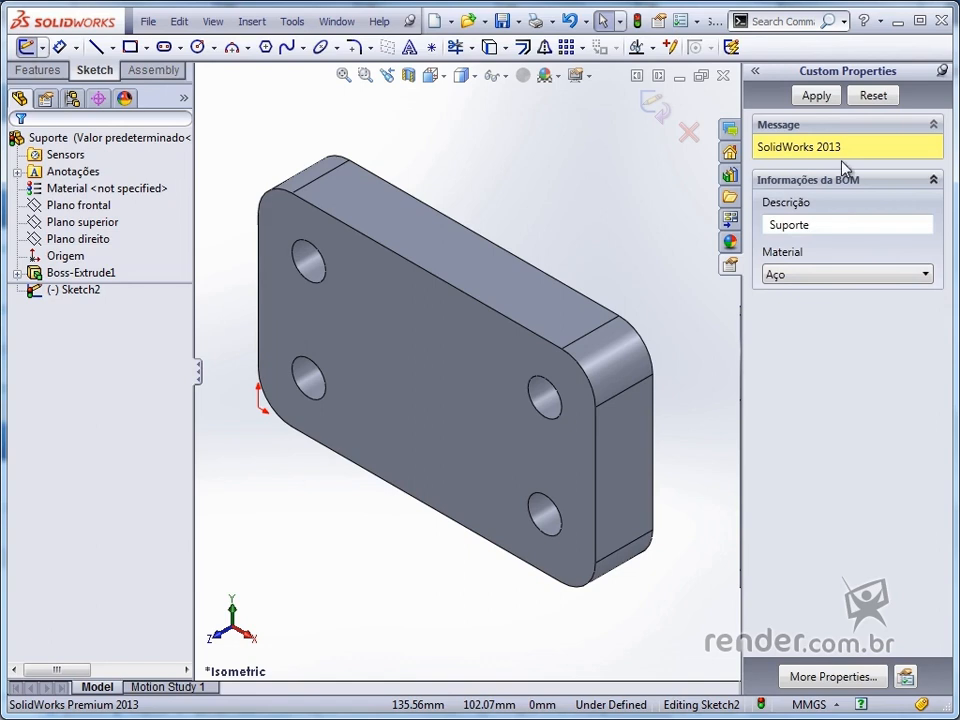
left_click(816, 97)
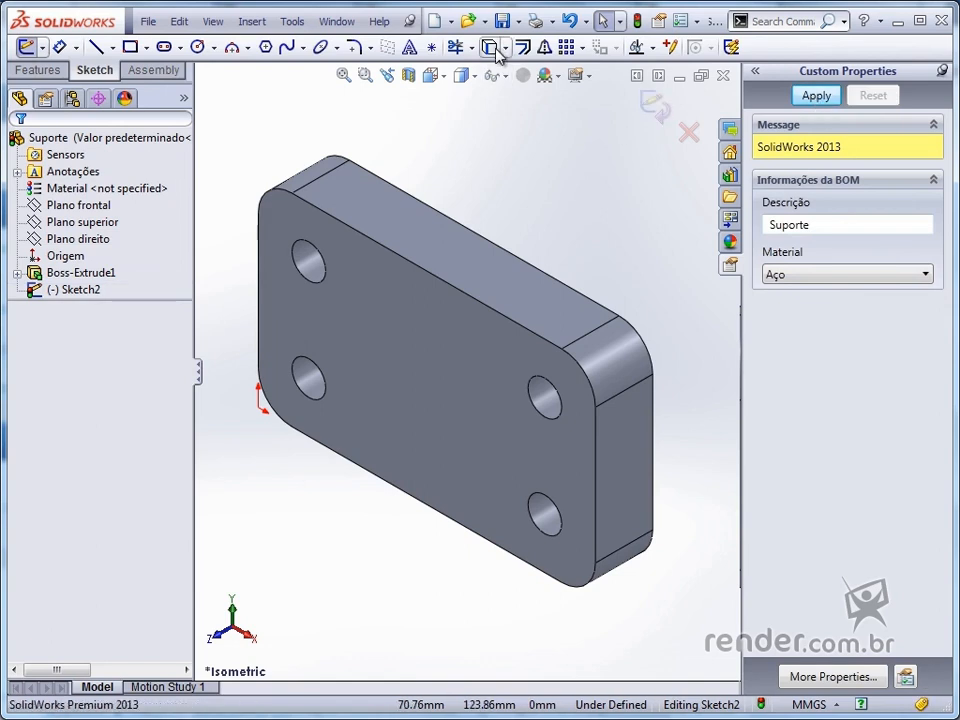
left_click(502, 22)
Check the configuration-specific and custom properties in the part's summary information, and close it without changes.
left_click(150, 22)
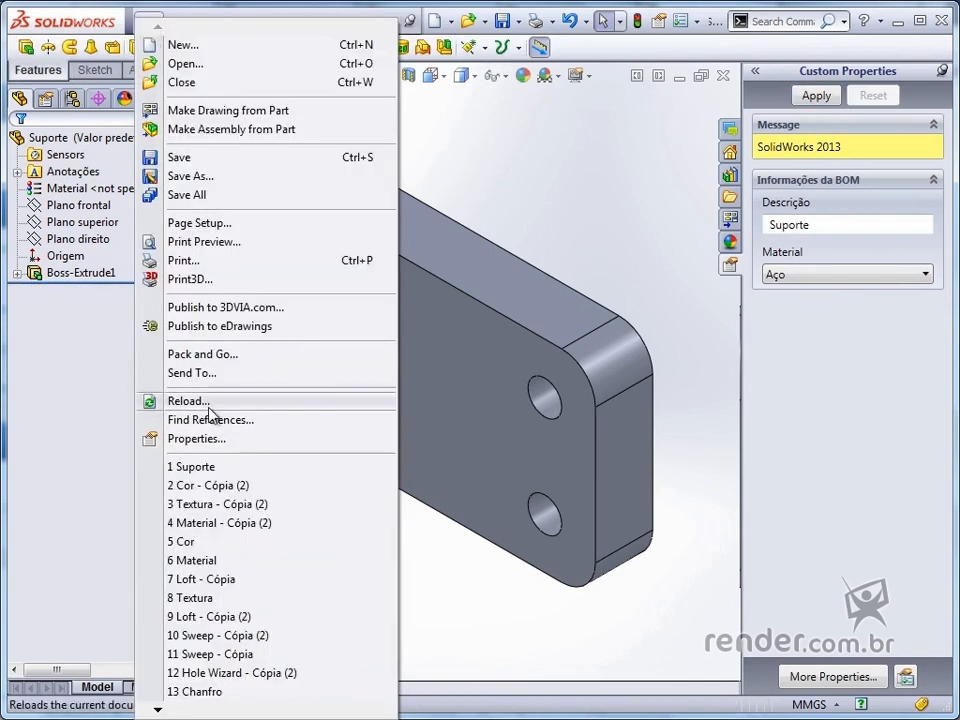
left_click(199, 440)
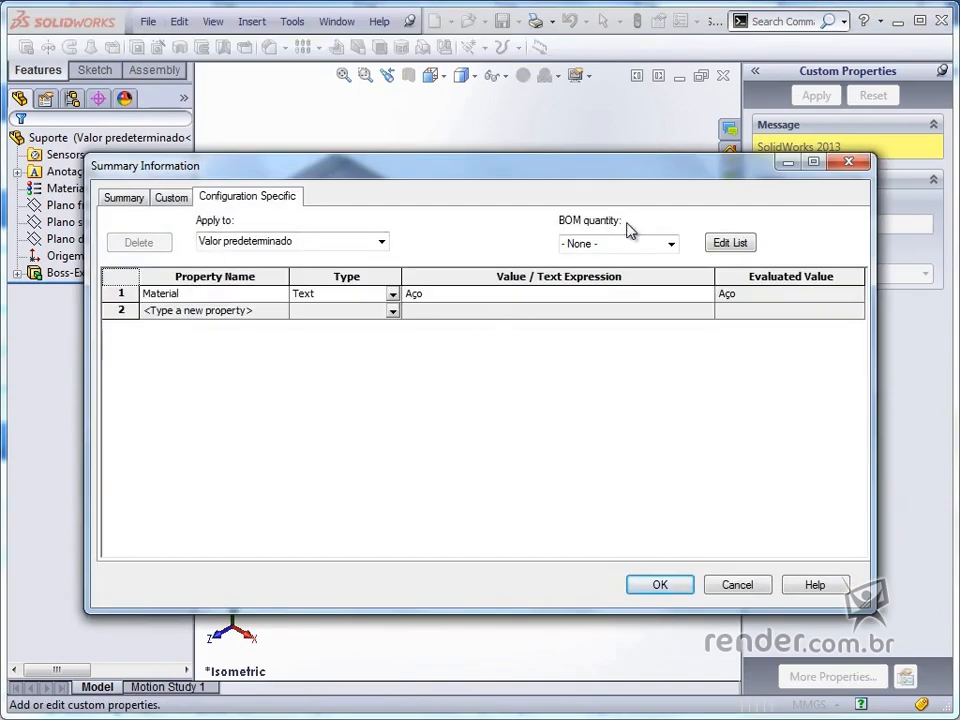
left_click(171, 197)
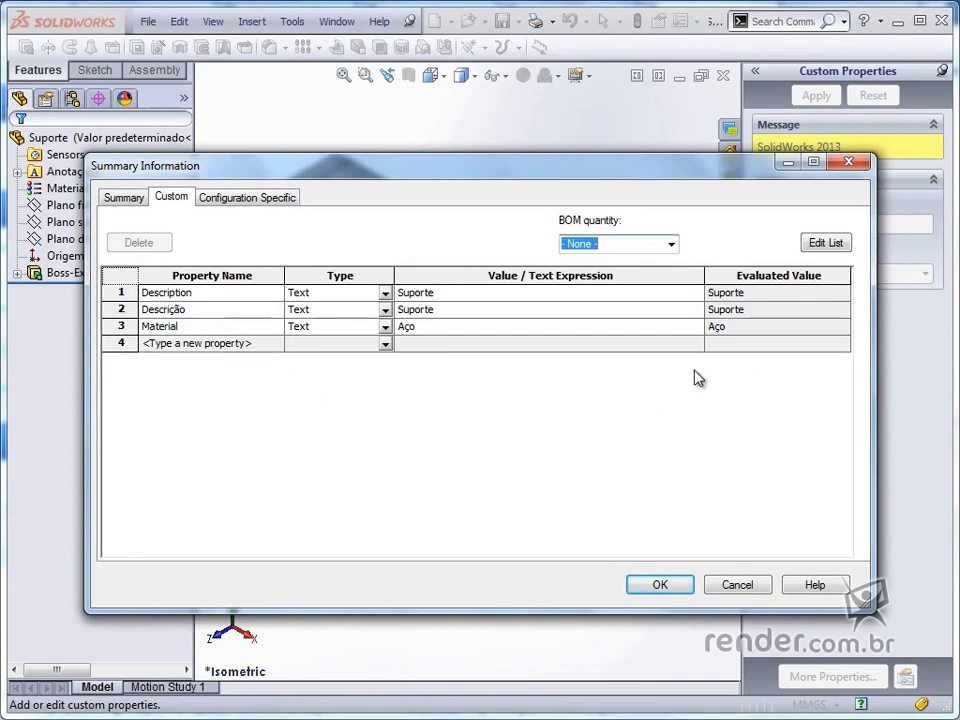
left_click(736, 584)
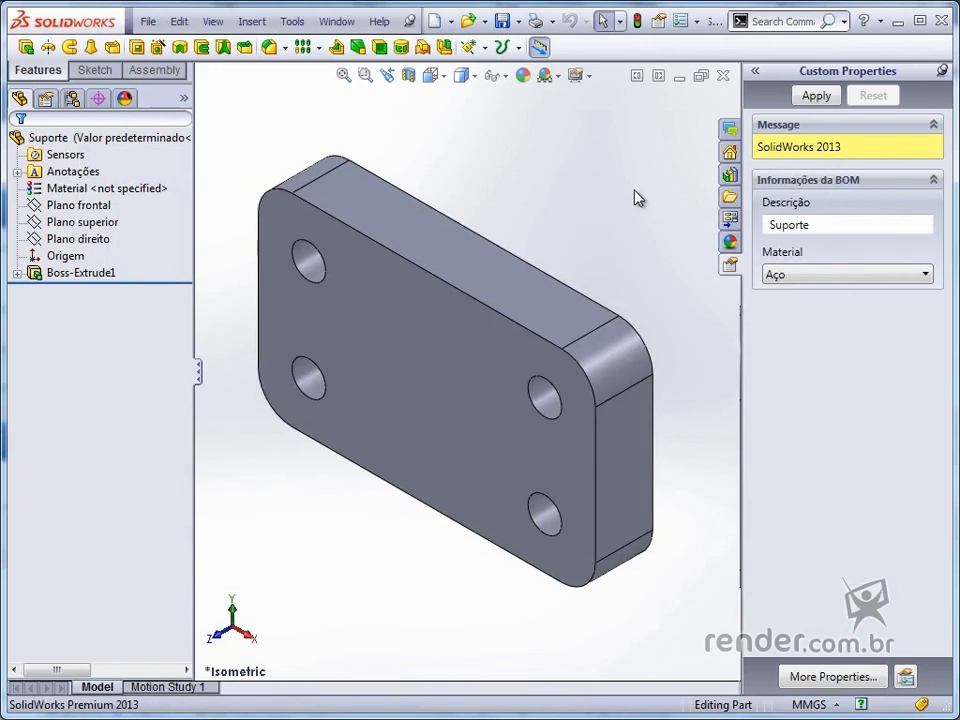